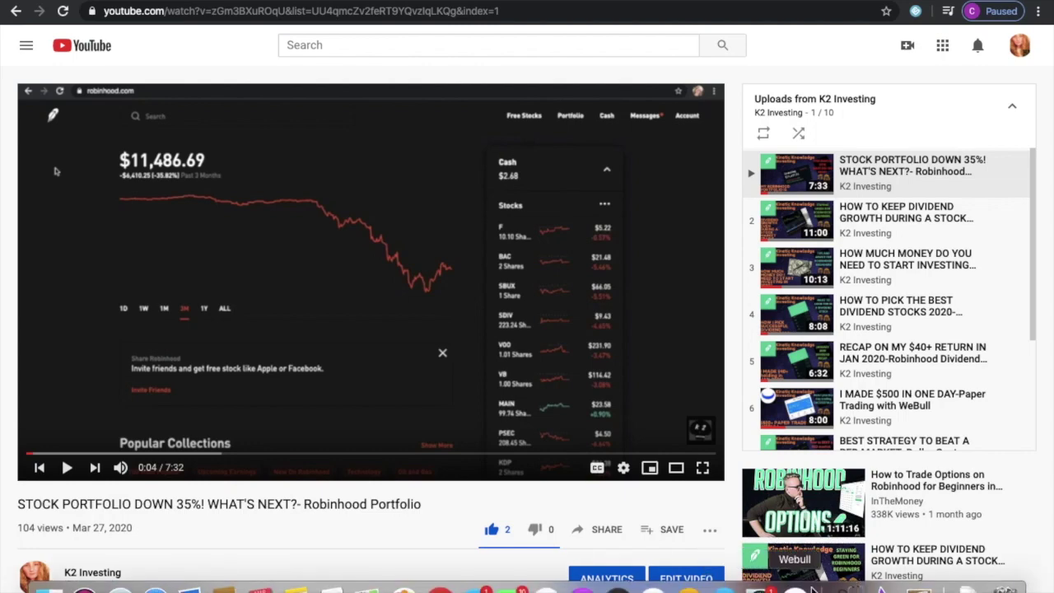
Bring up the channel watermark's subscribe popup on the YouTube player.
mouse_move(705, 439)
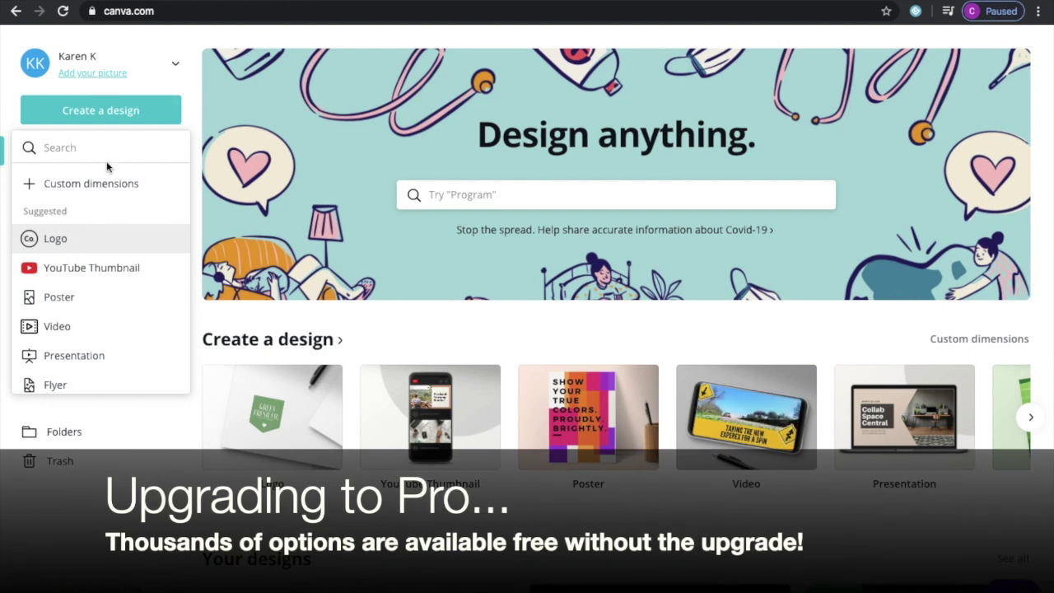
Start a new Logo design and add the red YouTube play icon found by searching 'youtube' in Elements.
left_click(69, 241)
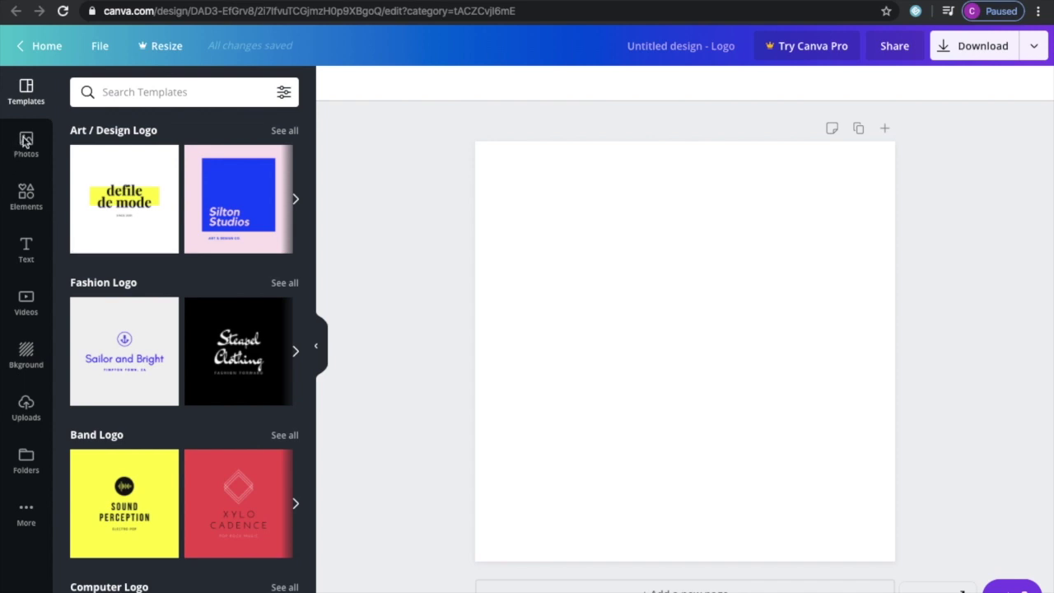
left_click(27, 195)
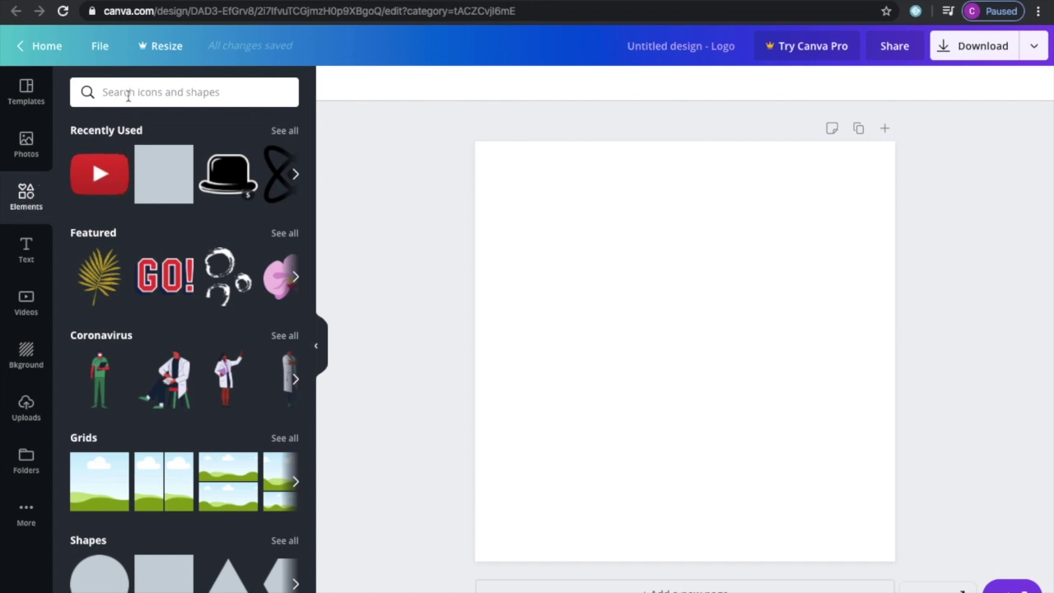
left_click(128, 92)
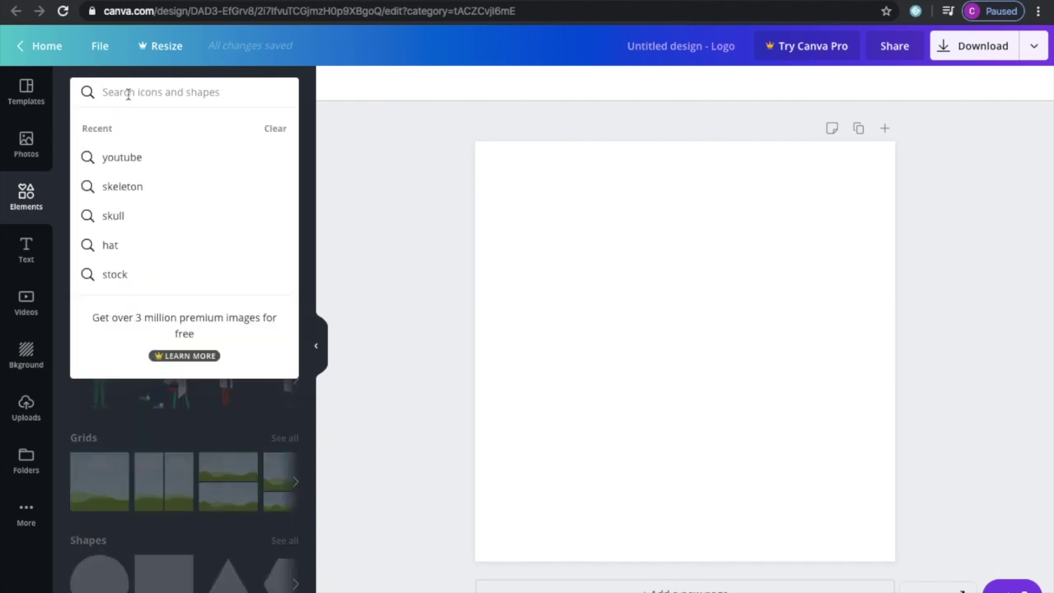
left_click(132, 157)
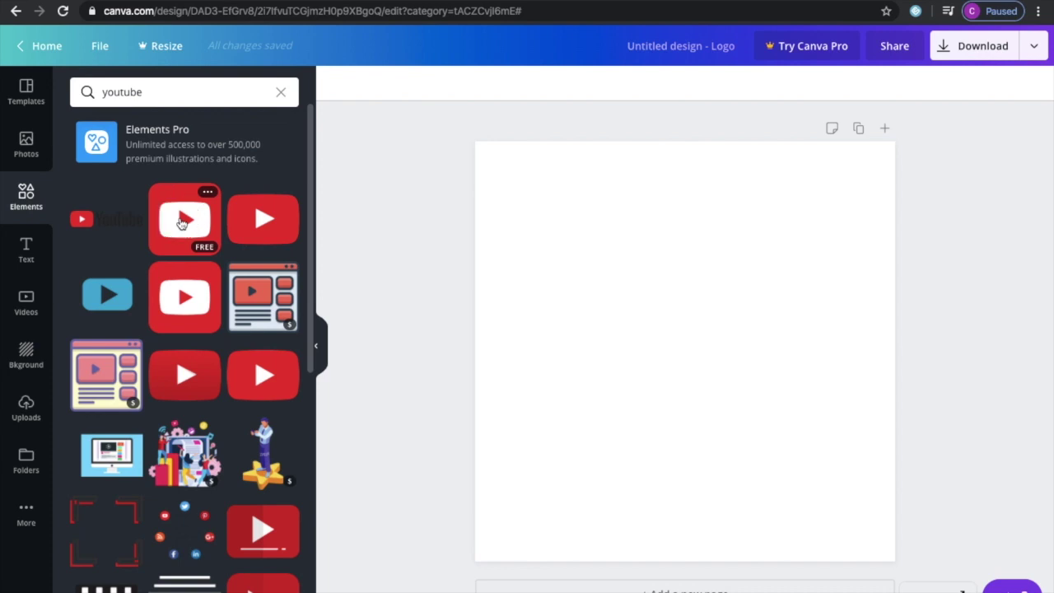
left_click(183, 222)
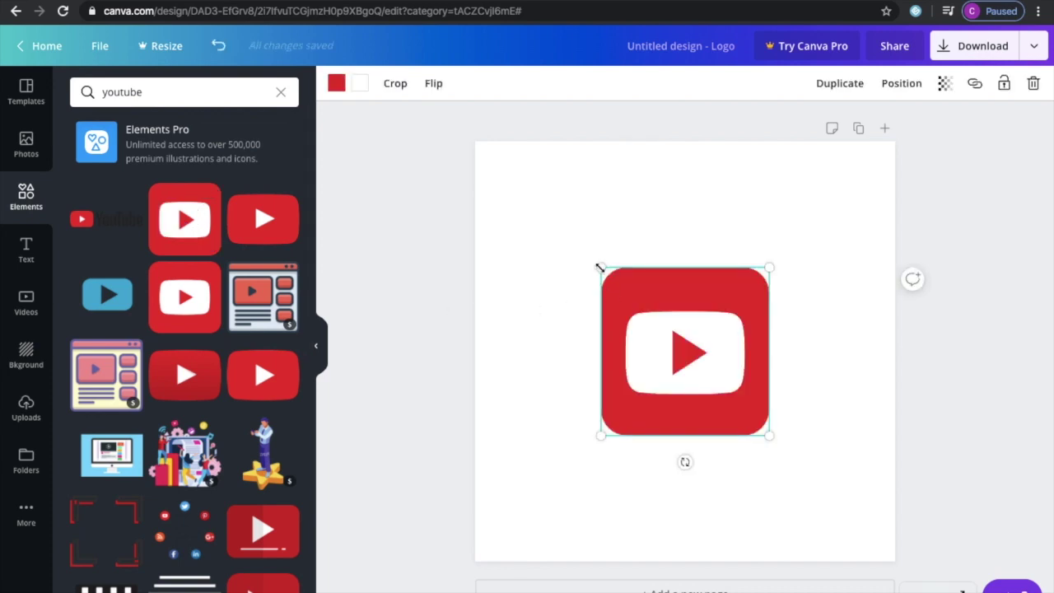
Enlarge the YouTube icon to about 351 px so it fills most of the page.
left_click_drag(598, 266, 514, 207)
left_click_drag(768, 432, 844, 442)
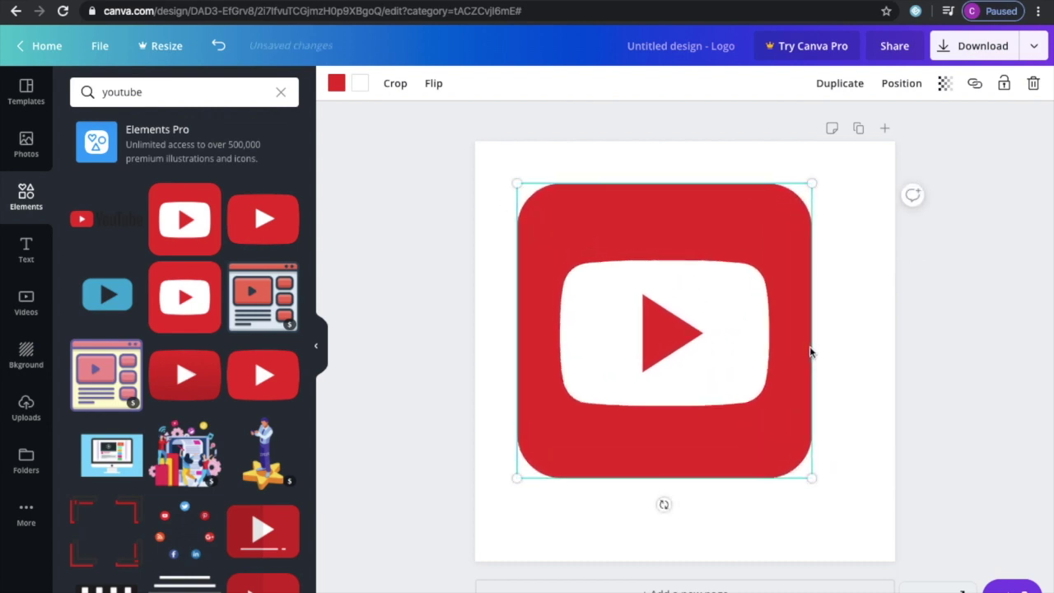
left_click(33, 260)
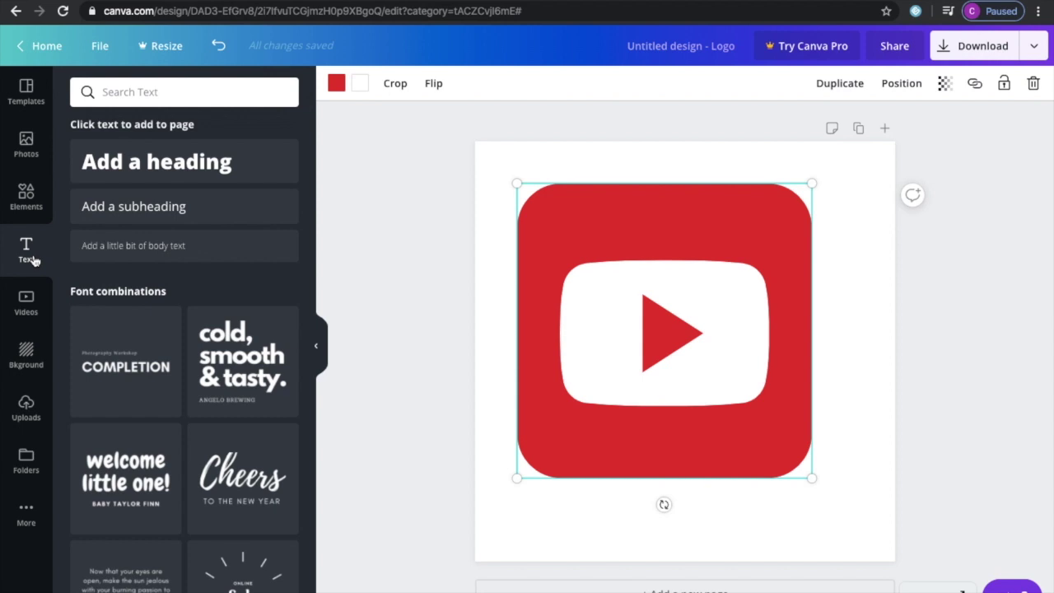
Add the 'cold, smooth & tasty' text combo and erase its ANGELO BREWING tagline.
left_click(239, 371)
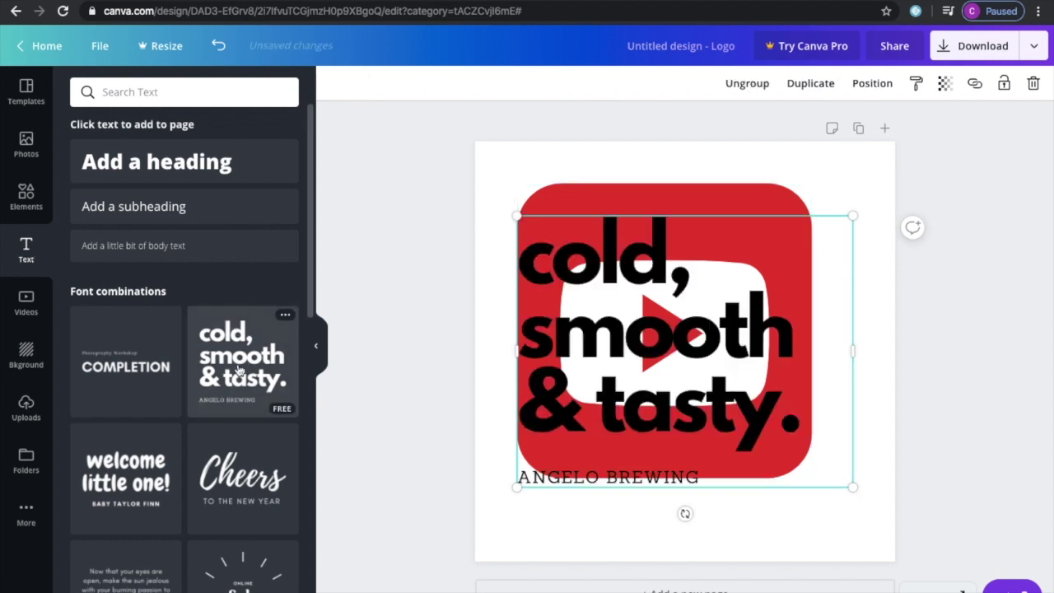
left_click(698, 478)
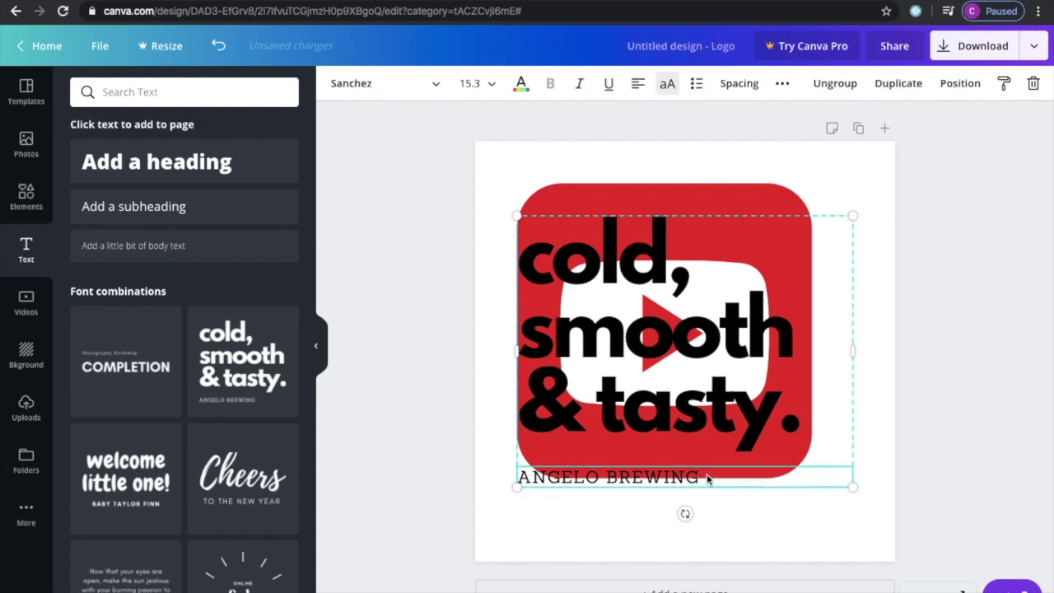
mouse_move(708, 482)
left_mouse_down()
mouse_move(579, 477)
mouse_move(729, 486)
left_mouse_up()
left_click(729, 486)
key("BackSpace")
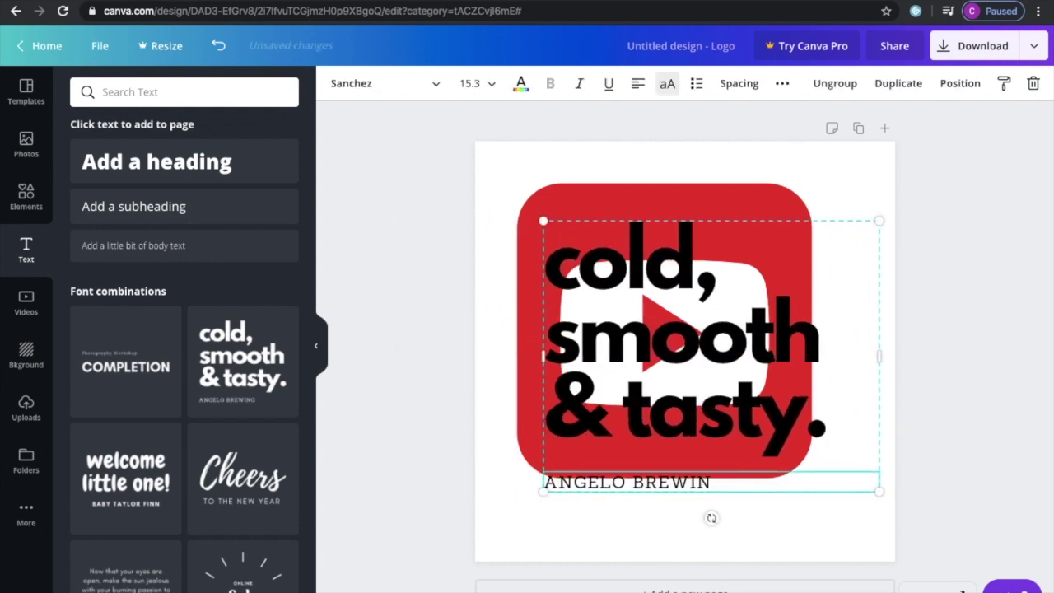
key("BackSpace")
key("BackSpace")
key("BackSpace")
key("BackSpace")
key("BackSpace")
key("BackSpace")
key("BackSpace")
key("BackSpace")
key("BackSpace")
key("BackSpace")
key("BackSpace")
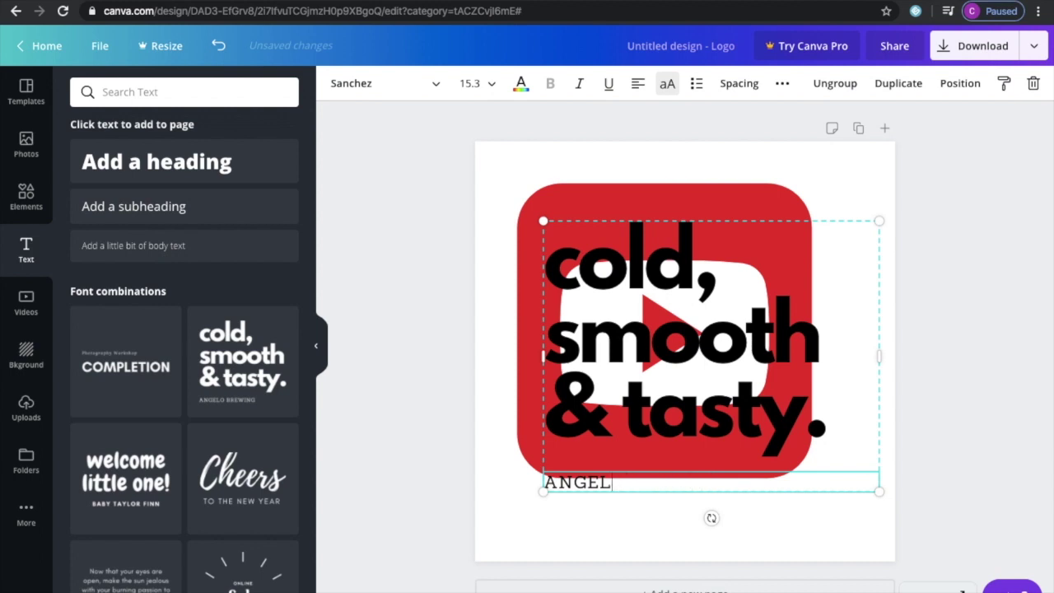
key("BackSpace")
key("BackSpace")
Replace the main text with SUBSCRIBE, widen its box, and set font size 56.
left_click(770, 370)
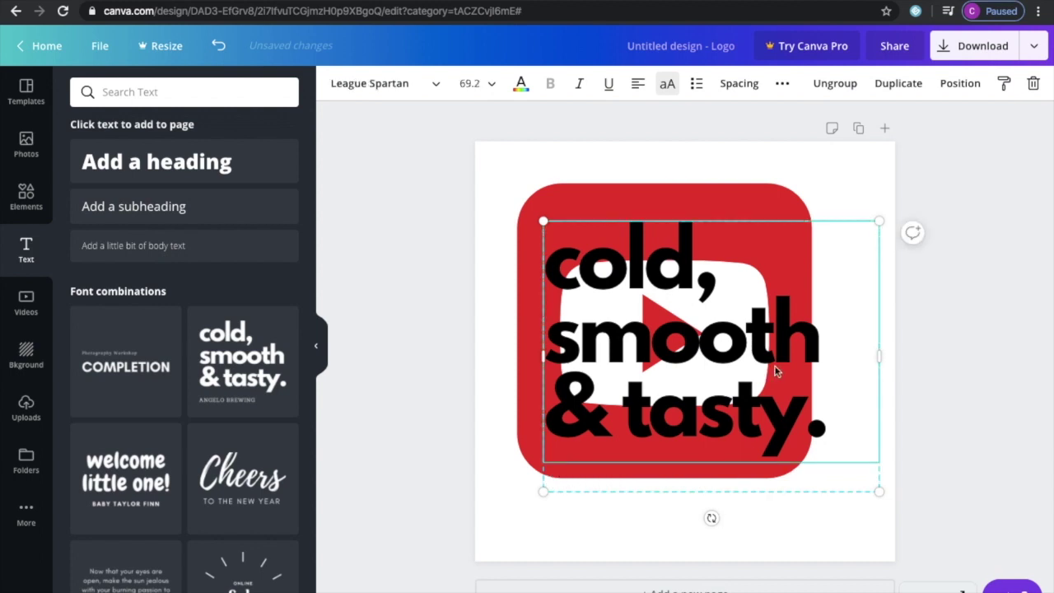
left_click_drag(821, 428, 540, 265)
type("SUB")
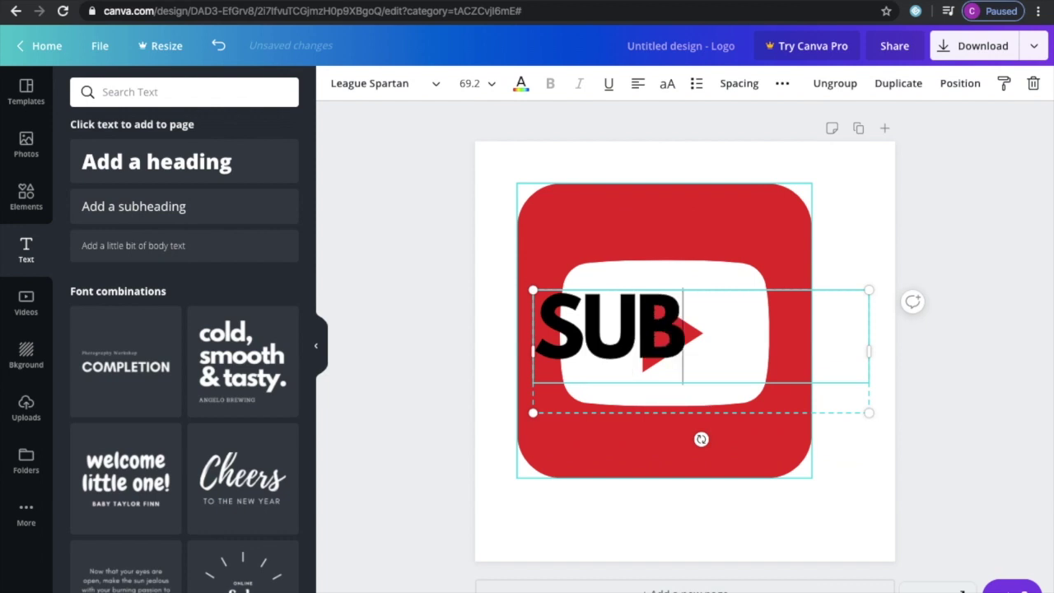
type("SCRIBE")
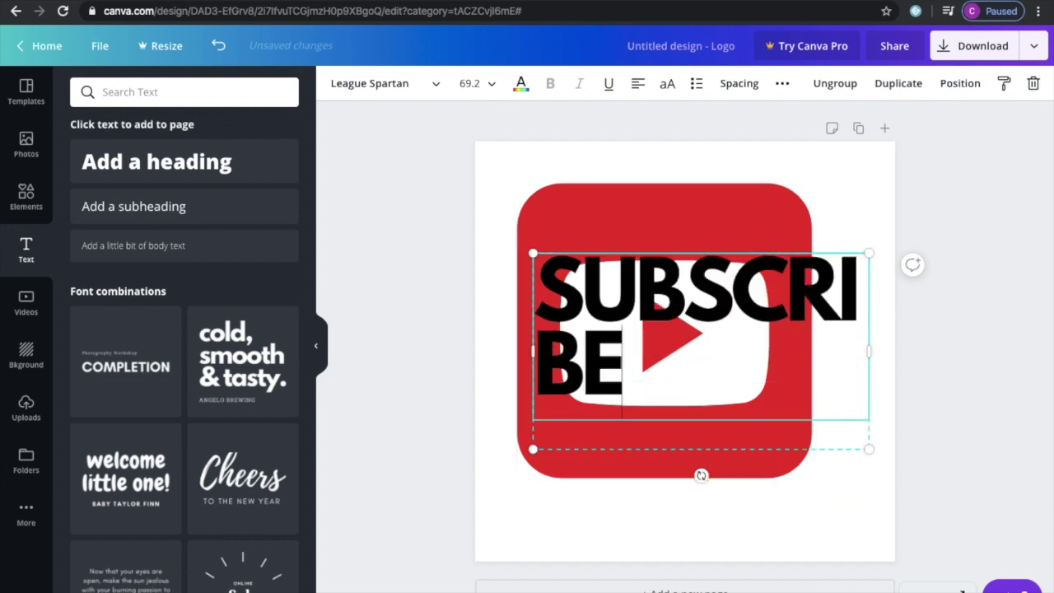
left_click_drag(531, 352, 489, 352)
left_click(472, 84)
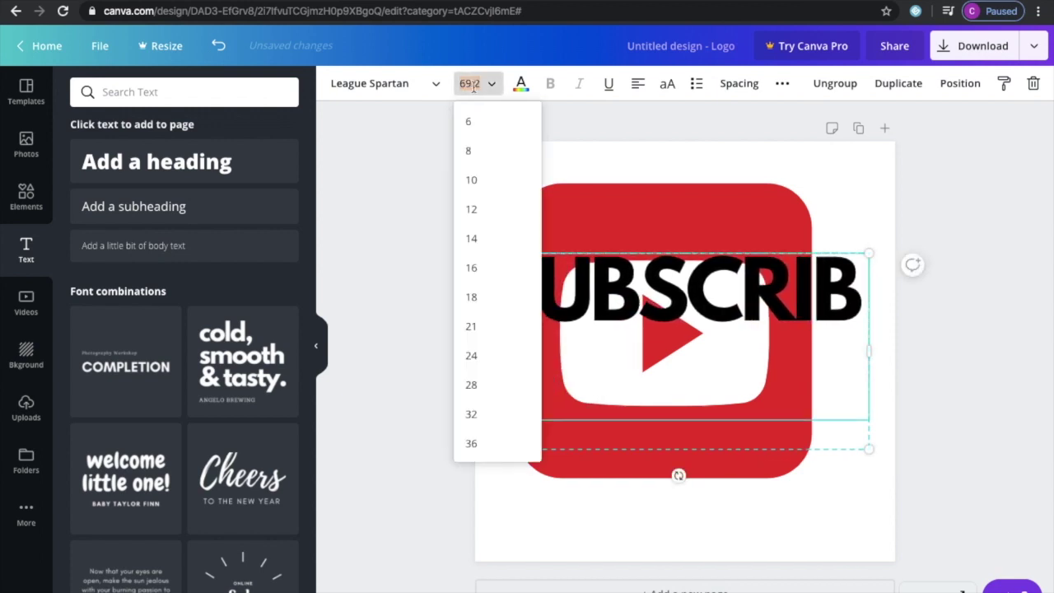
scroll(495, 358, "down", 5)
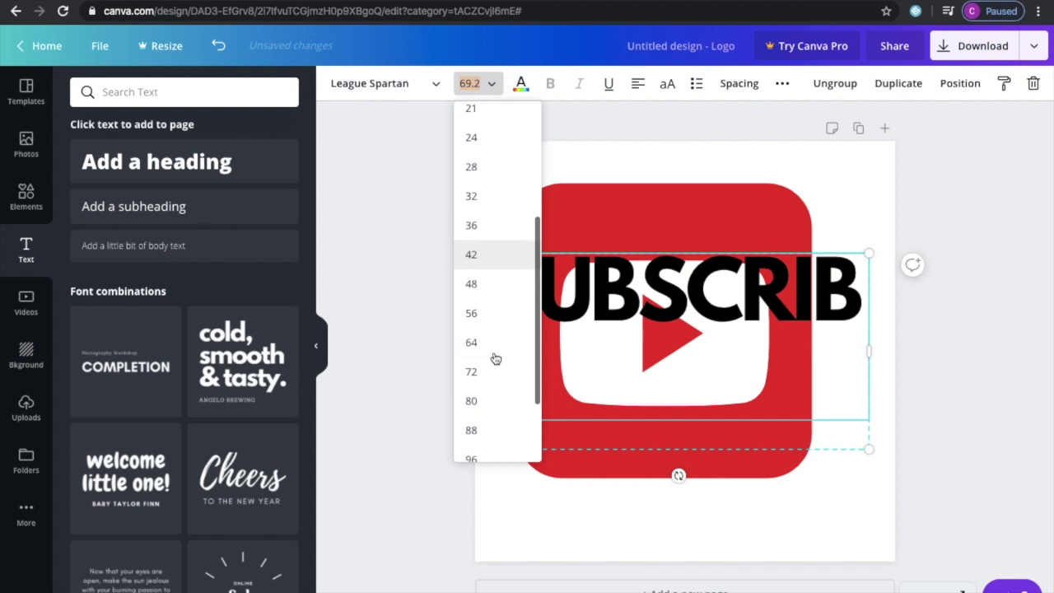
left_click(491, 322)
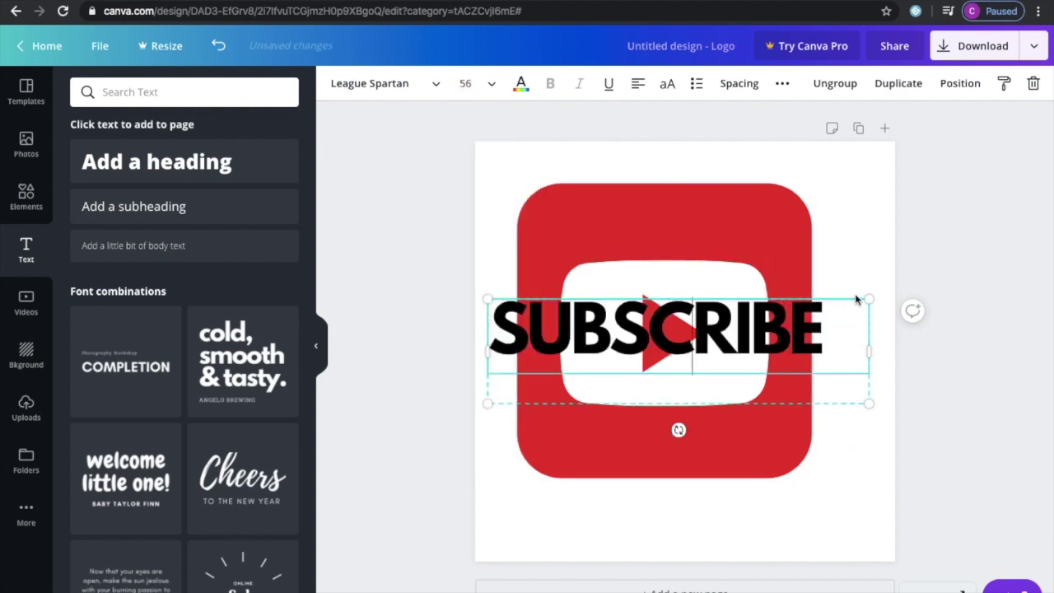
Move the SUBSCRIBE text down to sit just below the YouTube icon.
left_click(842, 392)
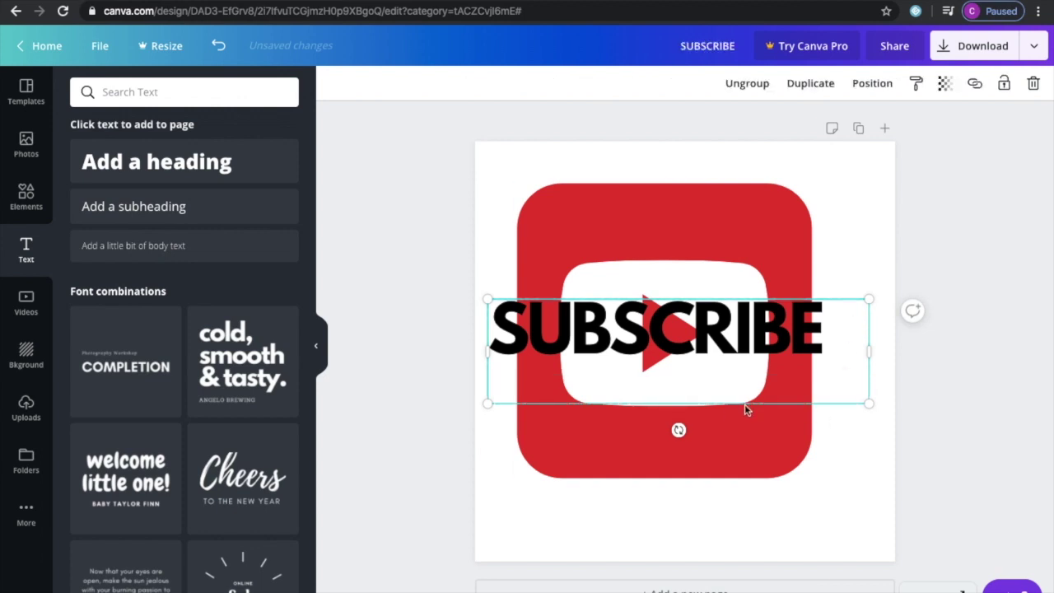
left_click(696, 400)
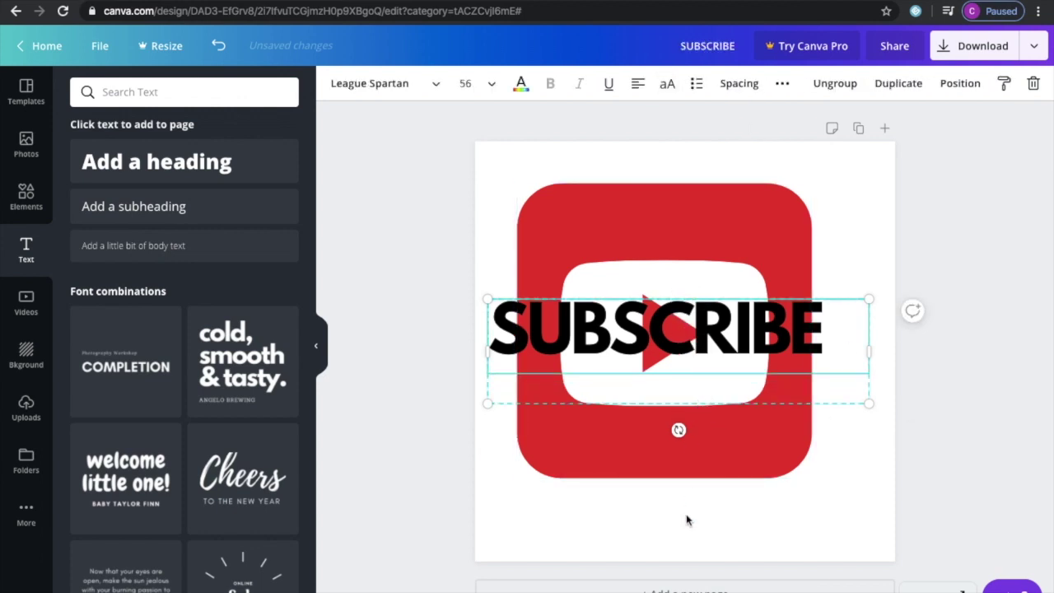
left_click(687, 530)
left_click_drag(681, 367, 690, 551)
left_click(683, 544)
Tilt the YouTube icon clockwise.
left_click(697, 420)
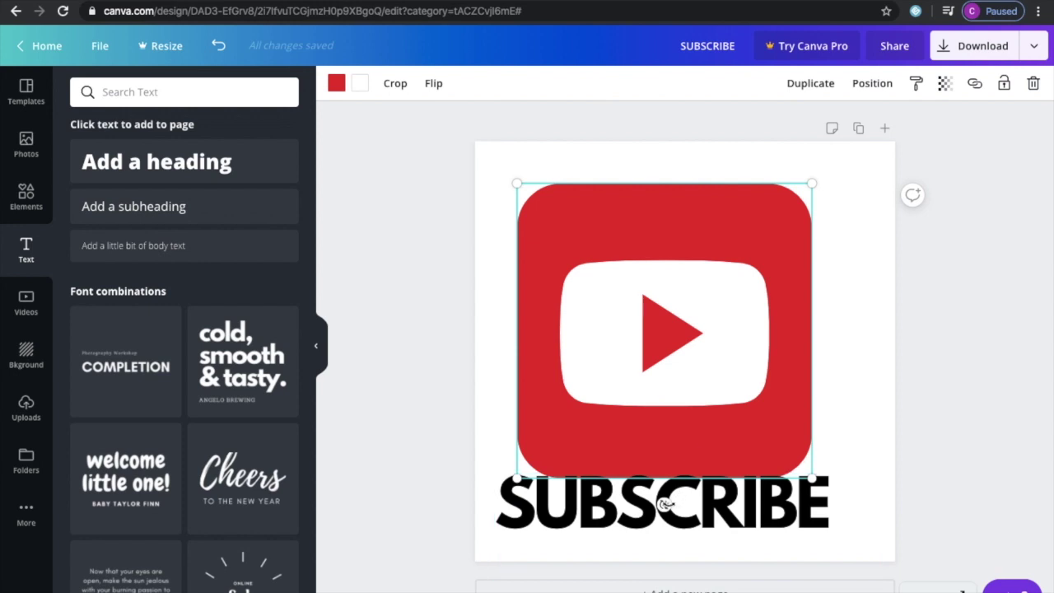
left_click_drag(665, 506, 744, 513)
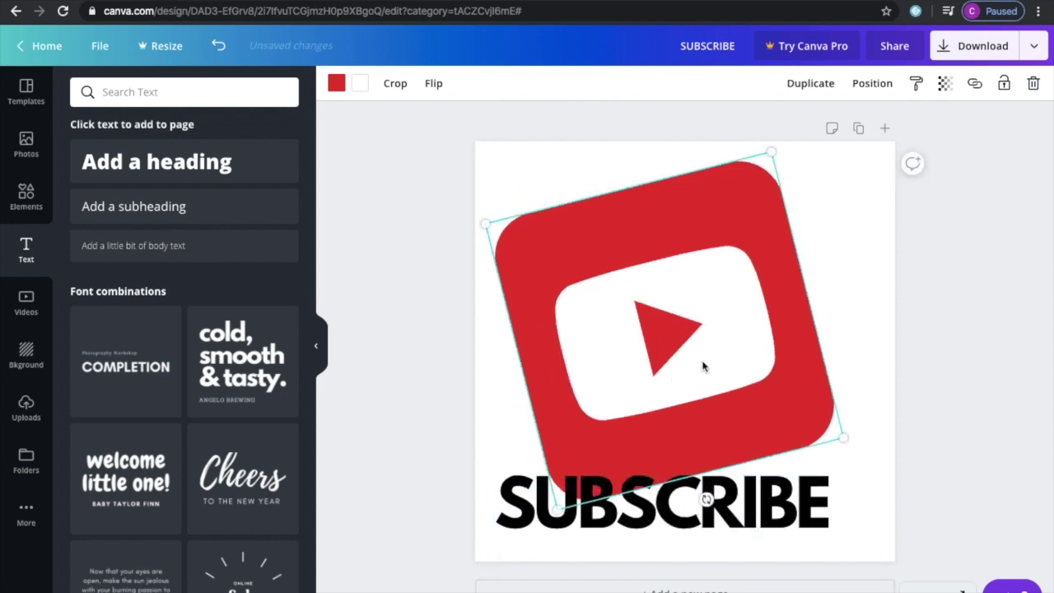
left_click(567, 166)
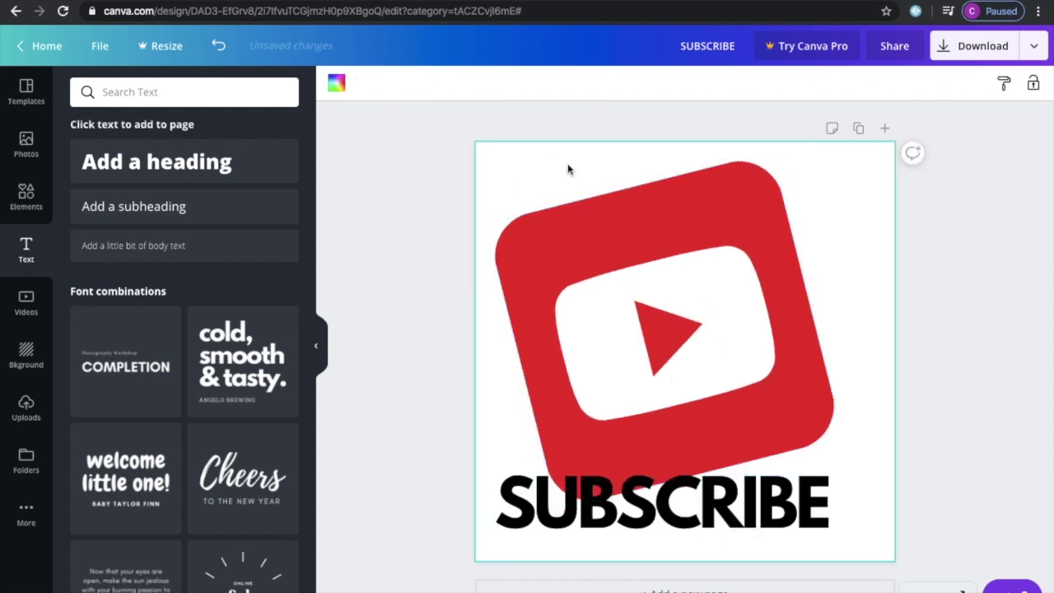
Make the page background light green and bring up the PNG download settings at 500 × 500 px.
left_click(337, 85)
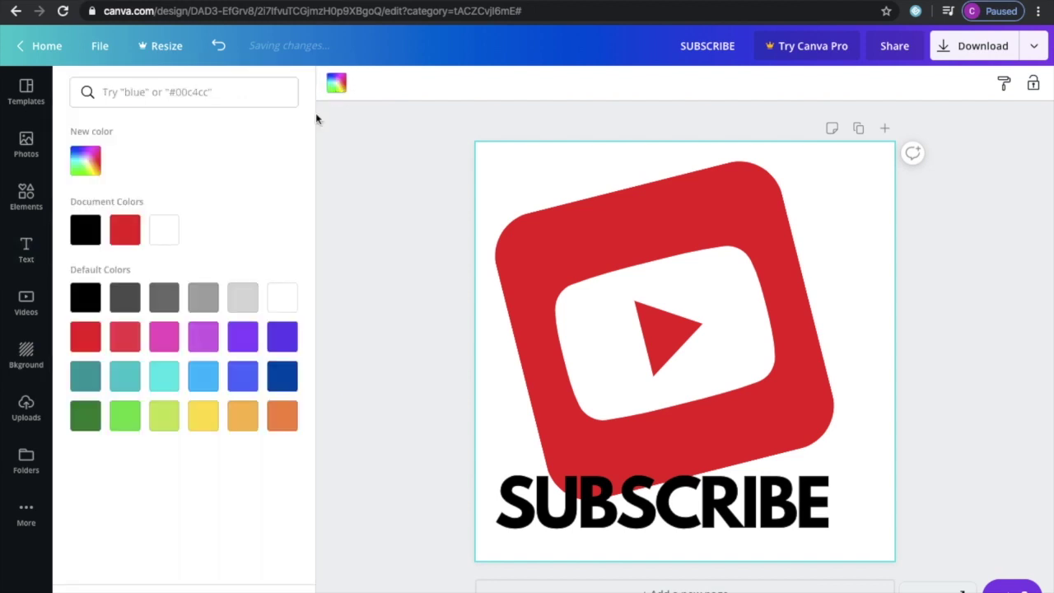
left_click(128, 421)
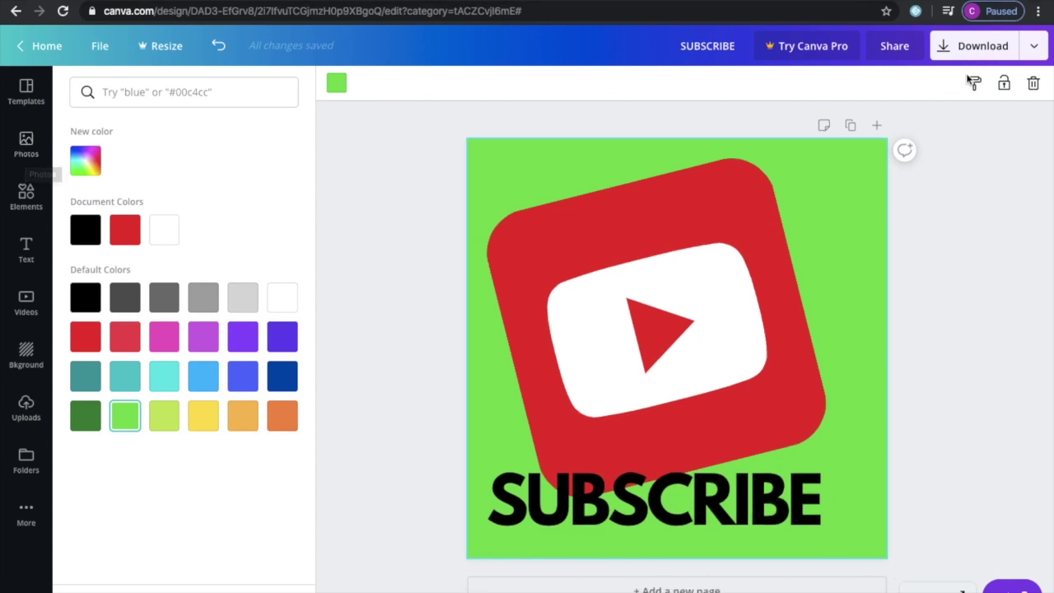
left_click(1034, 47)
left_click(911, 122)
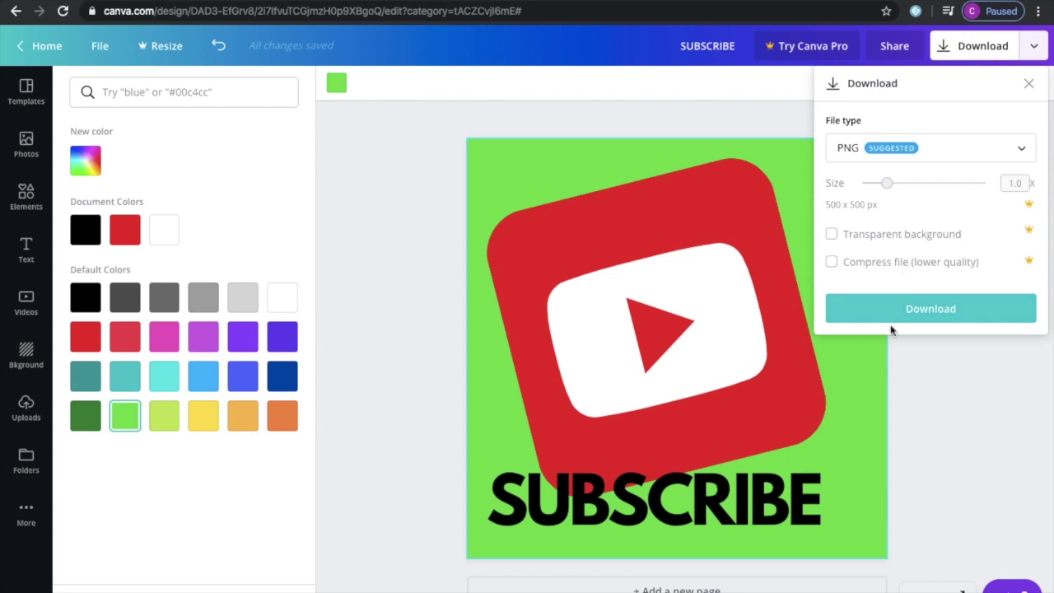
Download the design as a PNG, dismiss the business card promo, and show the file in Finder.
left_click(892, 319)
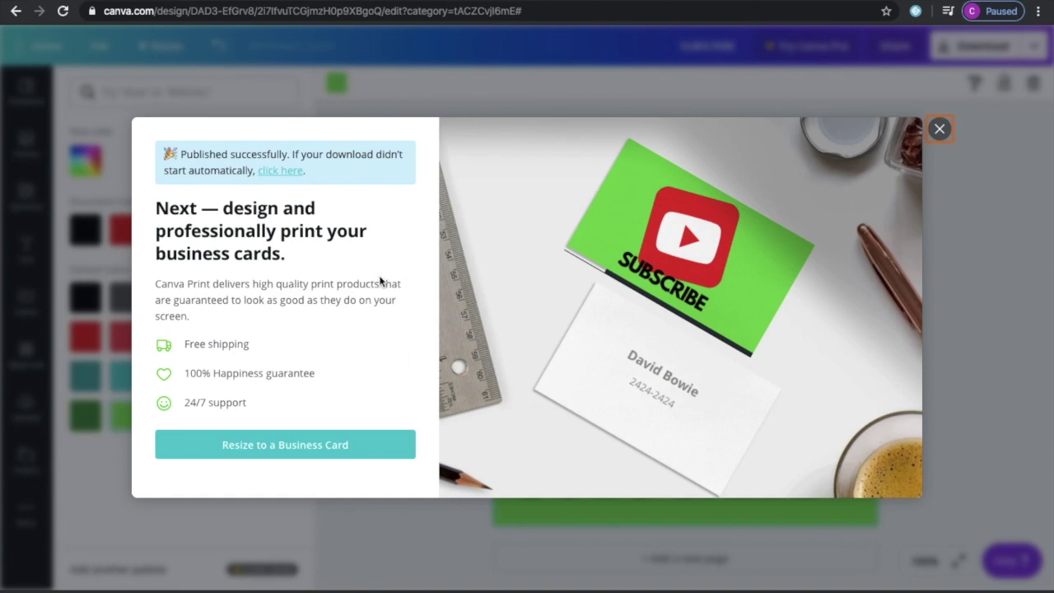
left_click(939, 131)
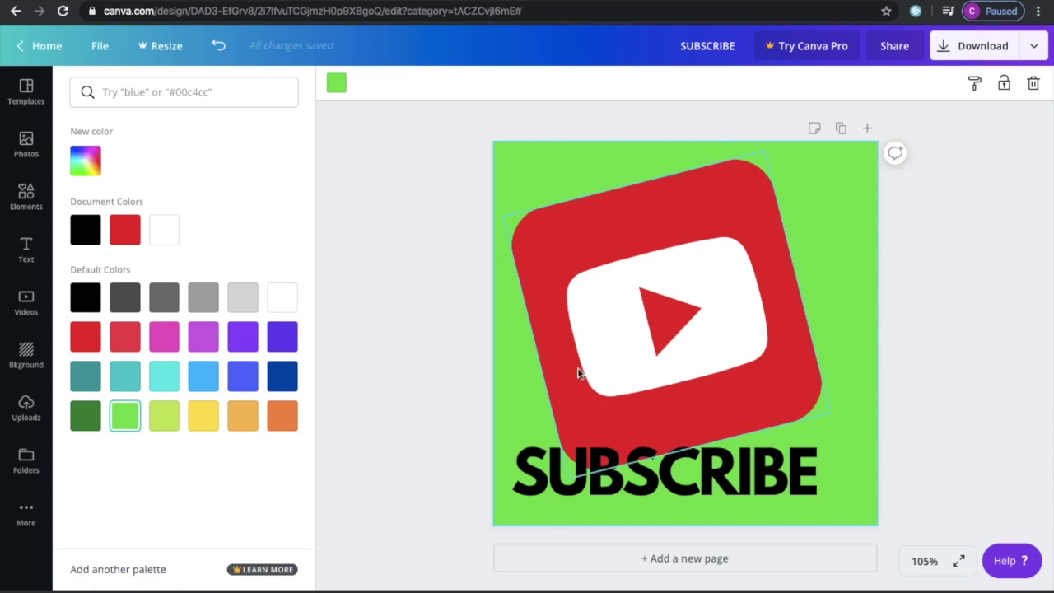
left_click(156, 591)
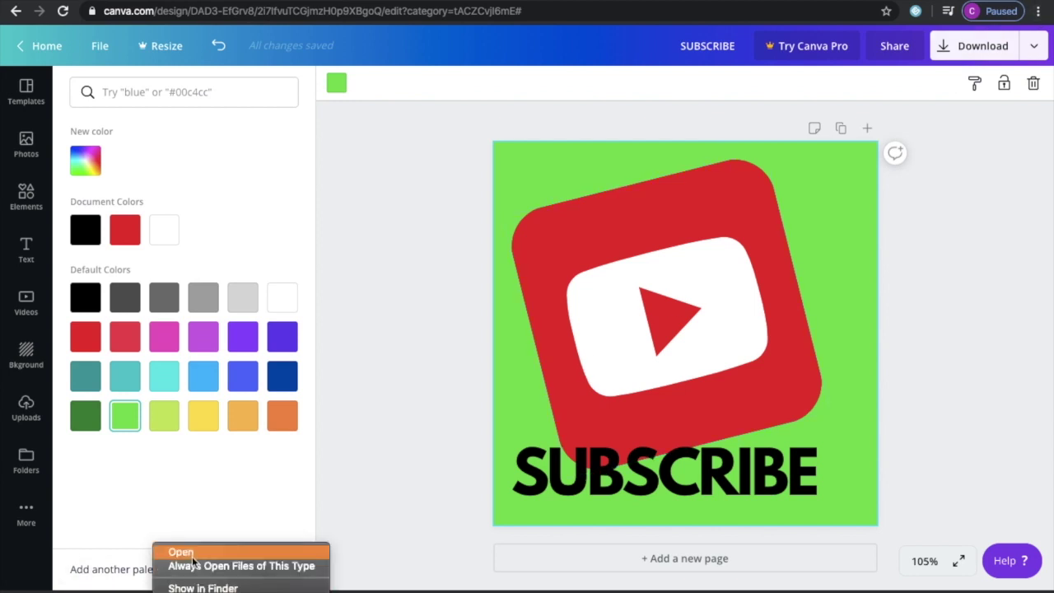
left_click(196, 588)
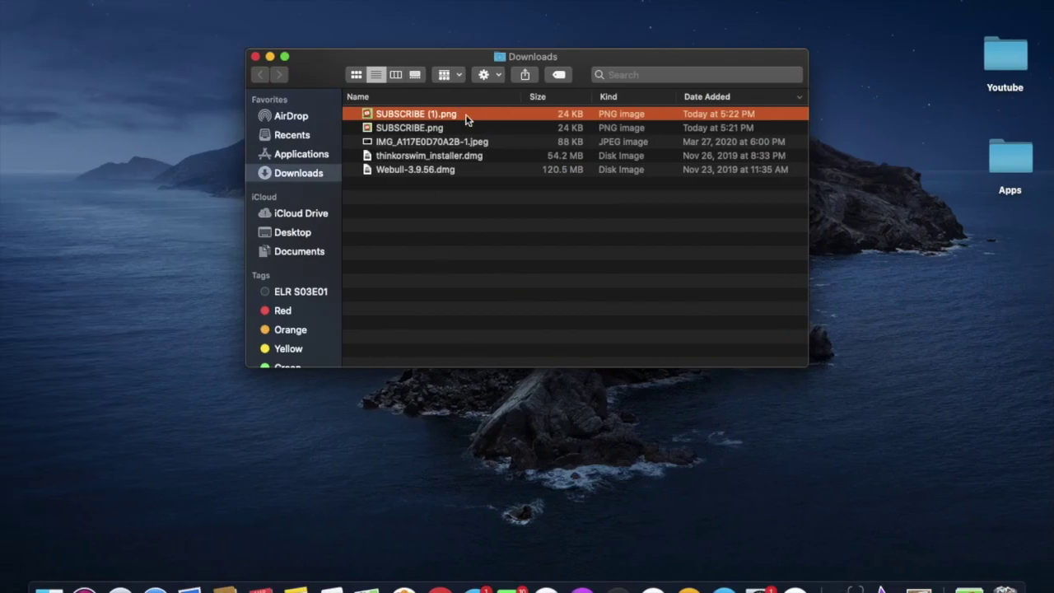
Move SUBSCRIBE (1).png from Downloads onto the desktop and close the Finder window.
left_click_drag(466, 119, 1029, 272)
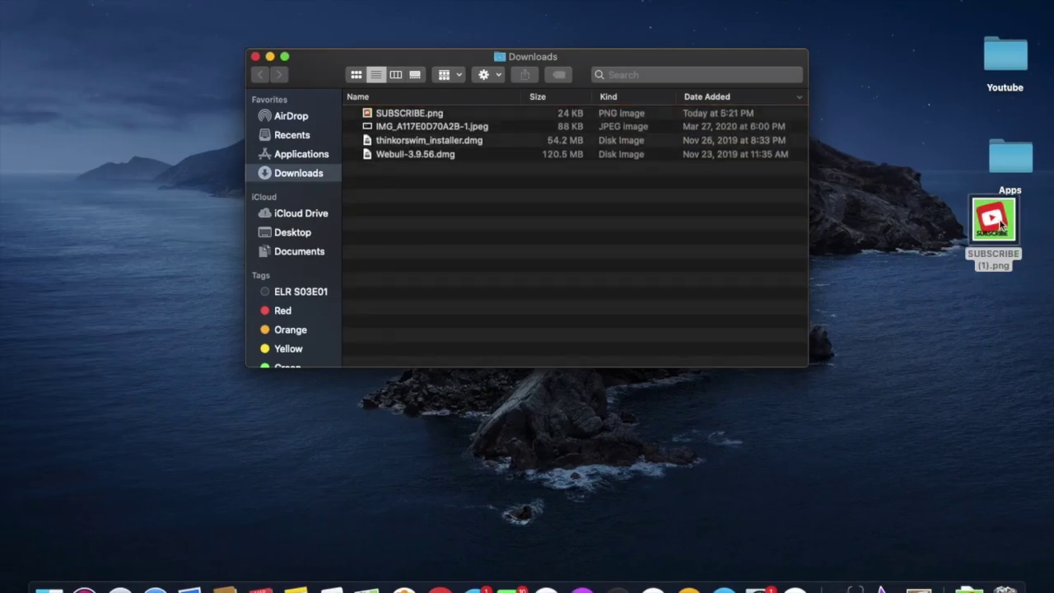
left_click(255, 56)
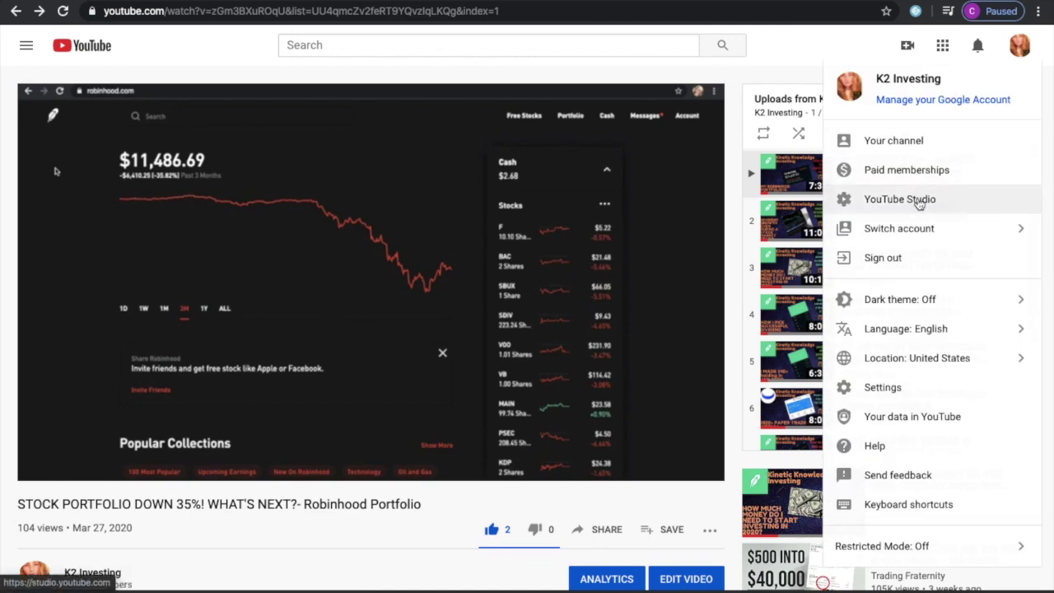
Go to YouTube Studio and open Settings > Channel > Branding to reach the video watermark section.
left_click(919, 202)
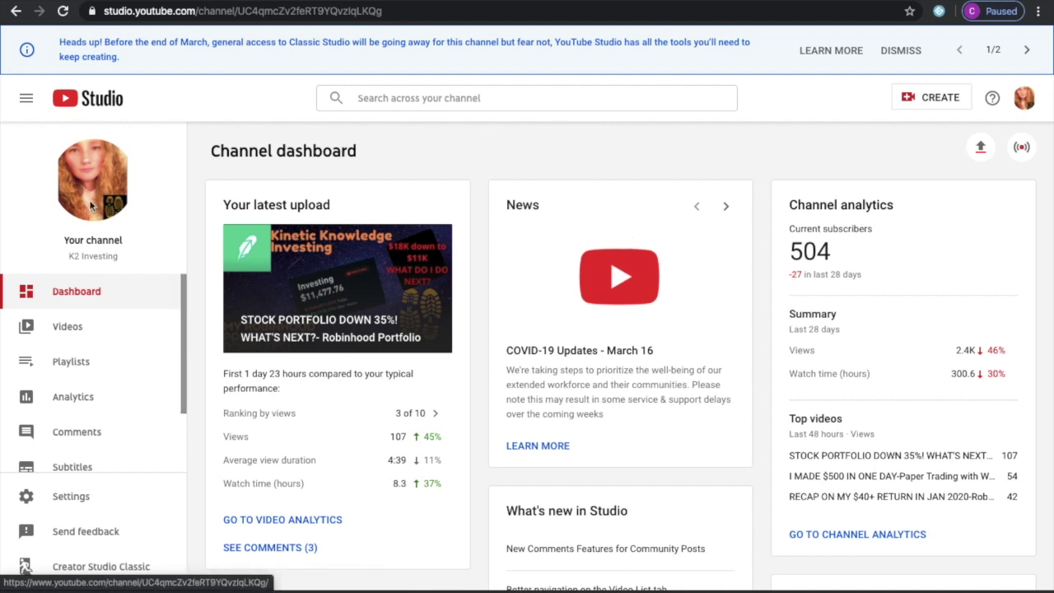
scroll(127, 348, "down", 2)
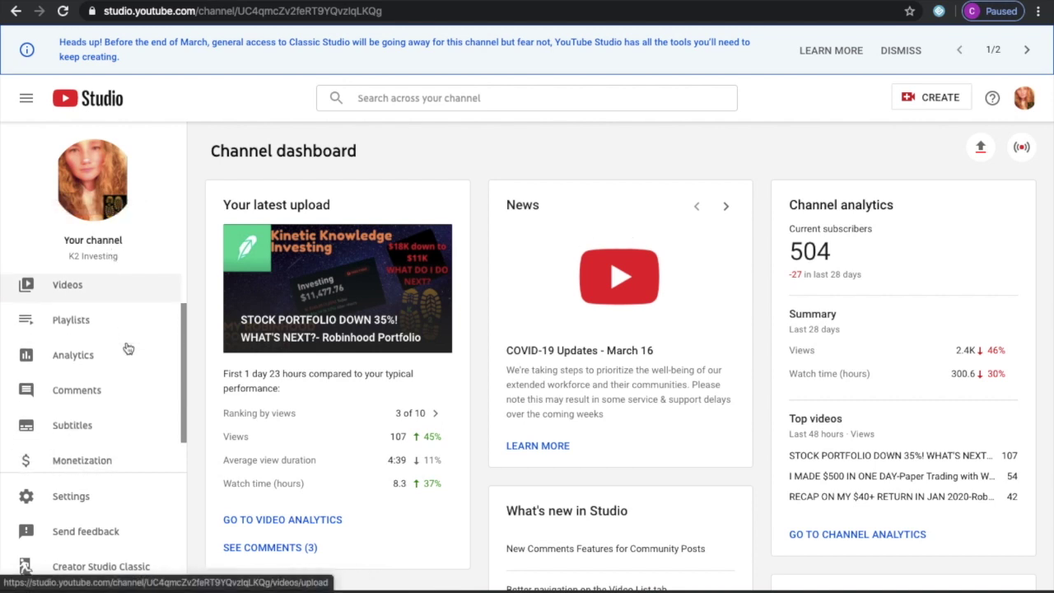
scroll(128, 349, "up", 2)
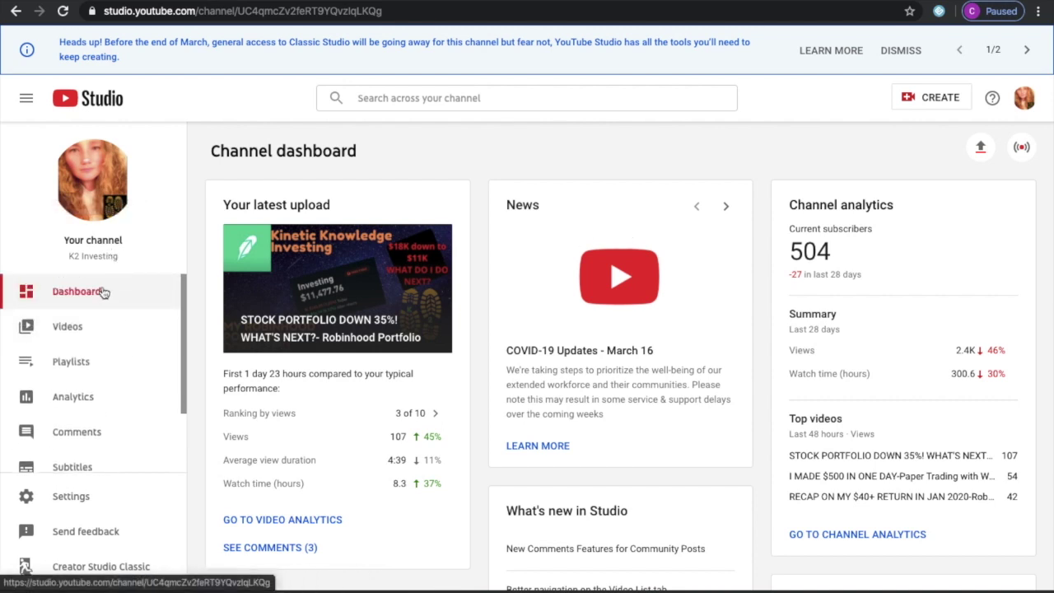
scroll(113, 424, "down", 2)
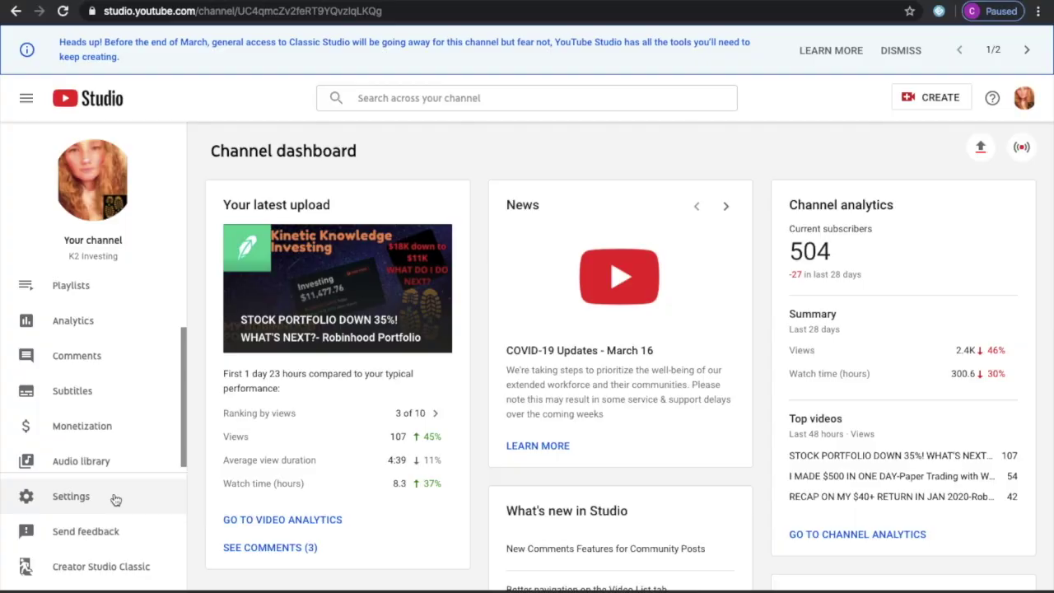
left_click(86, 501)
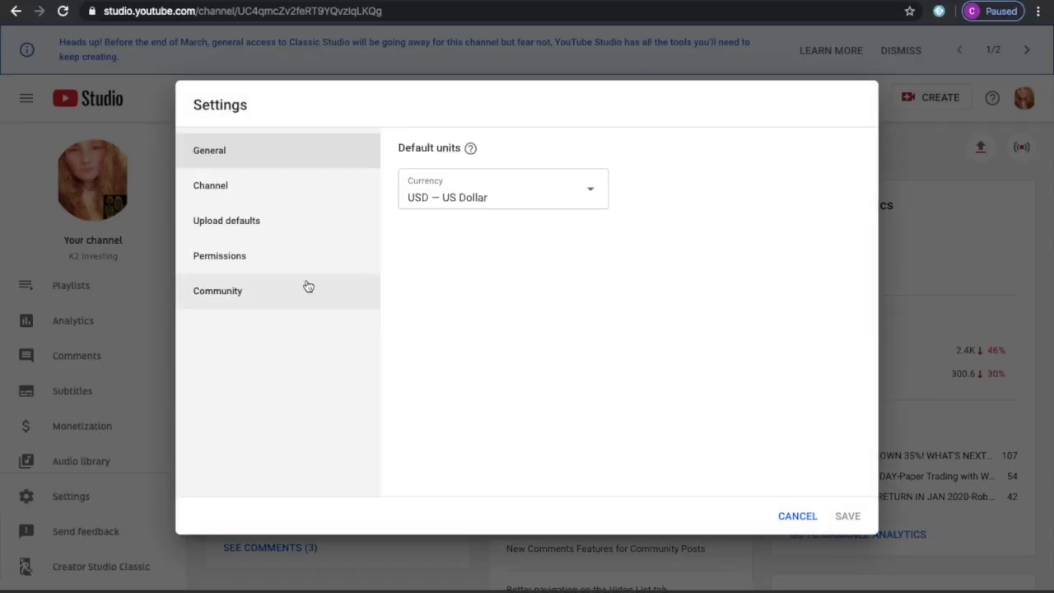
left_click(250, 191)
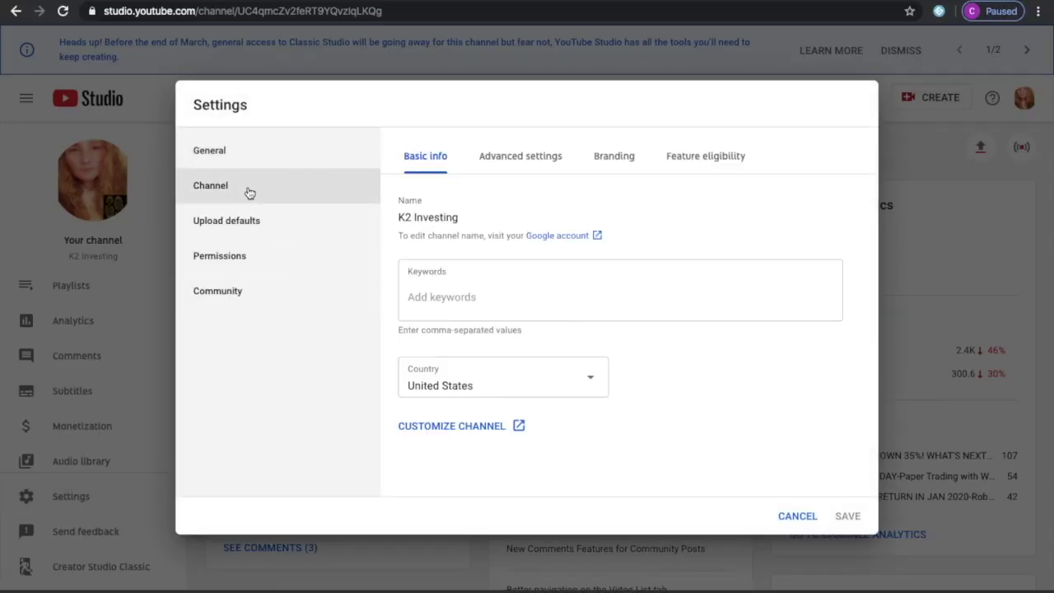
left_click(611, 162)
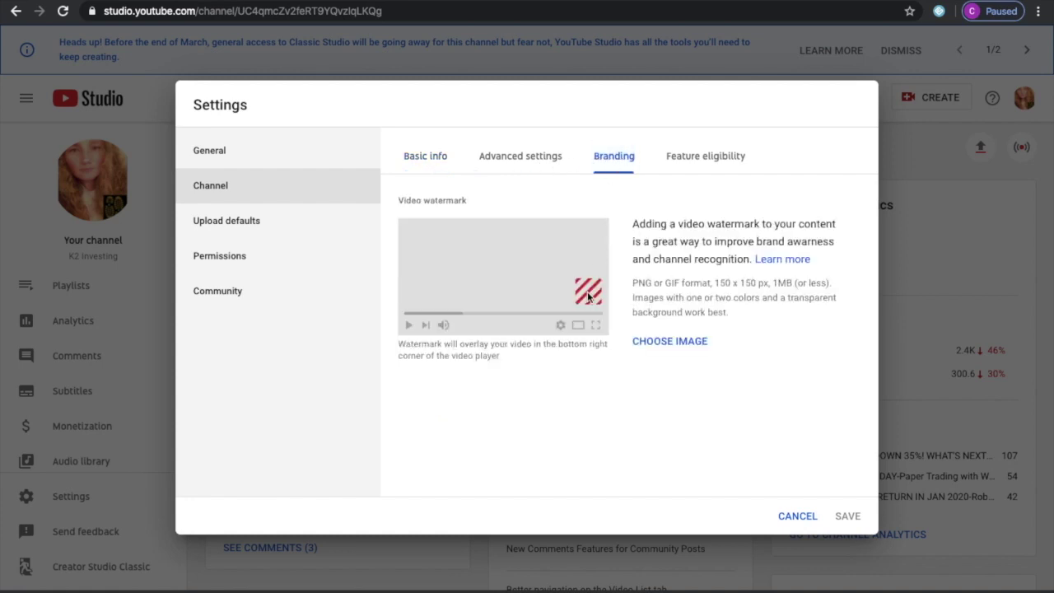
Set Desktop's SUBSCRIBE (1).png as the video watermark shown for the entire video, and save.
left_click(668, 346)
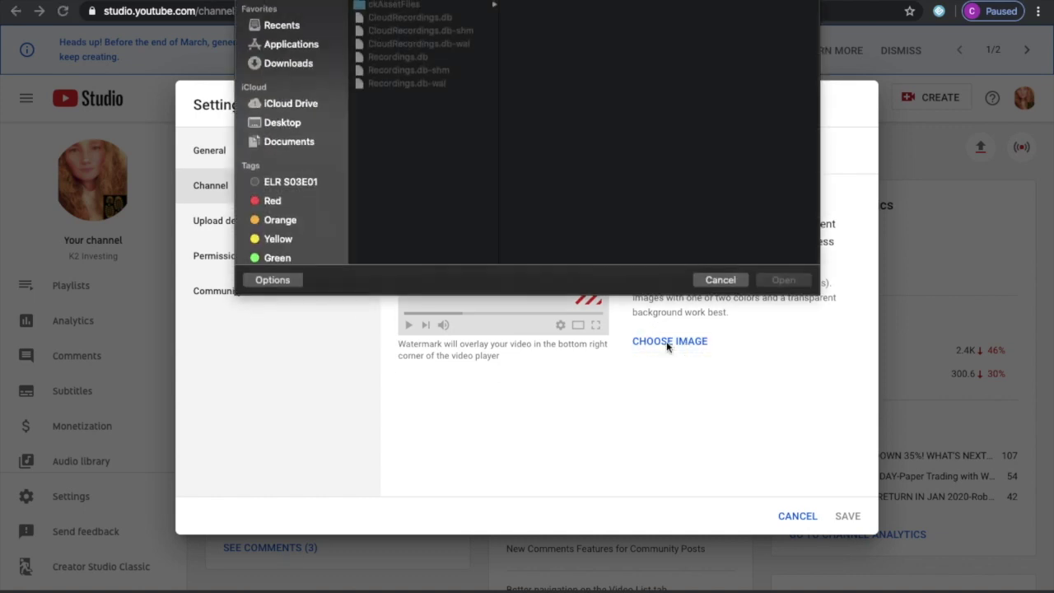
left_click(283, 124)
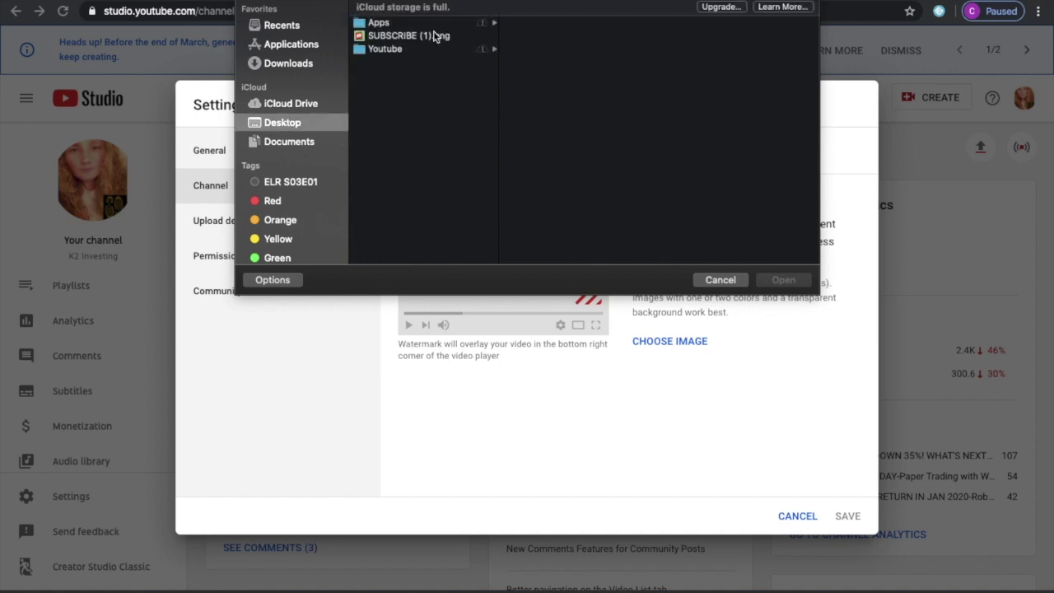
left_click(434, 35)
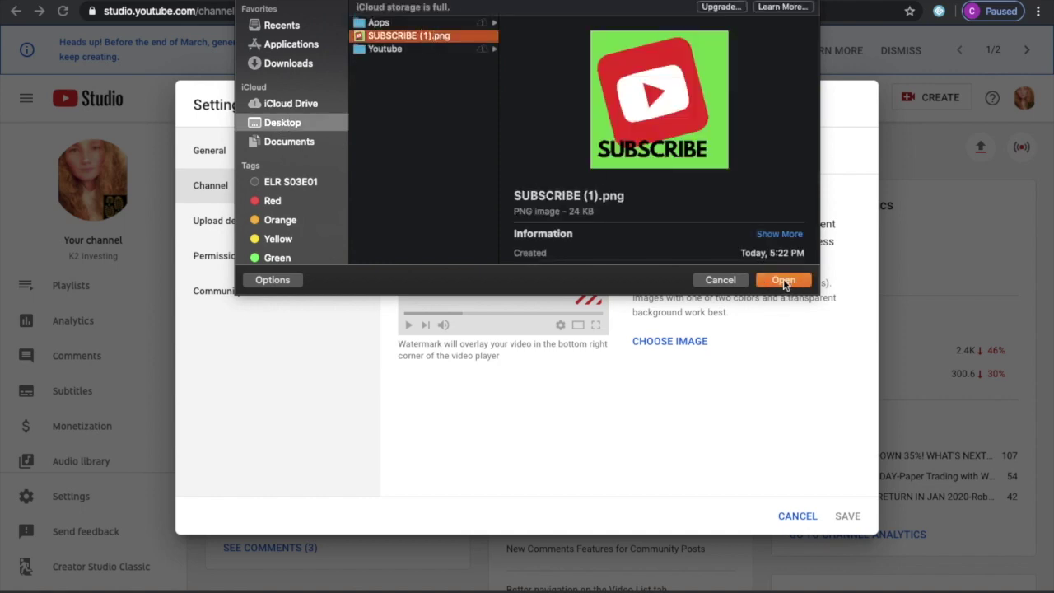
left_click(783, 281)
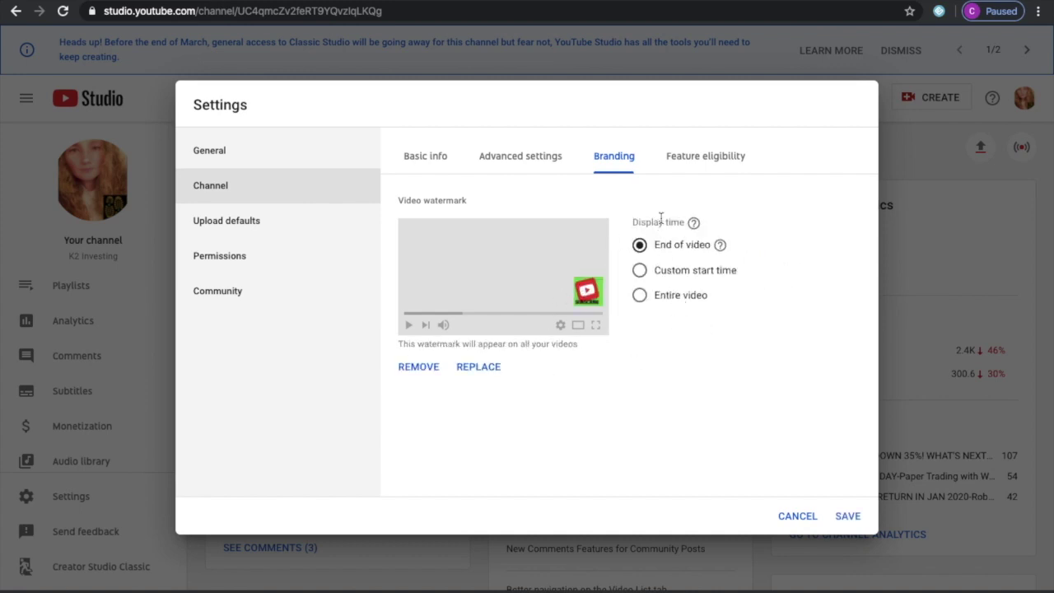
left_click(640, 298)
left_click(848, 517)
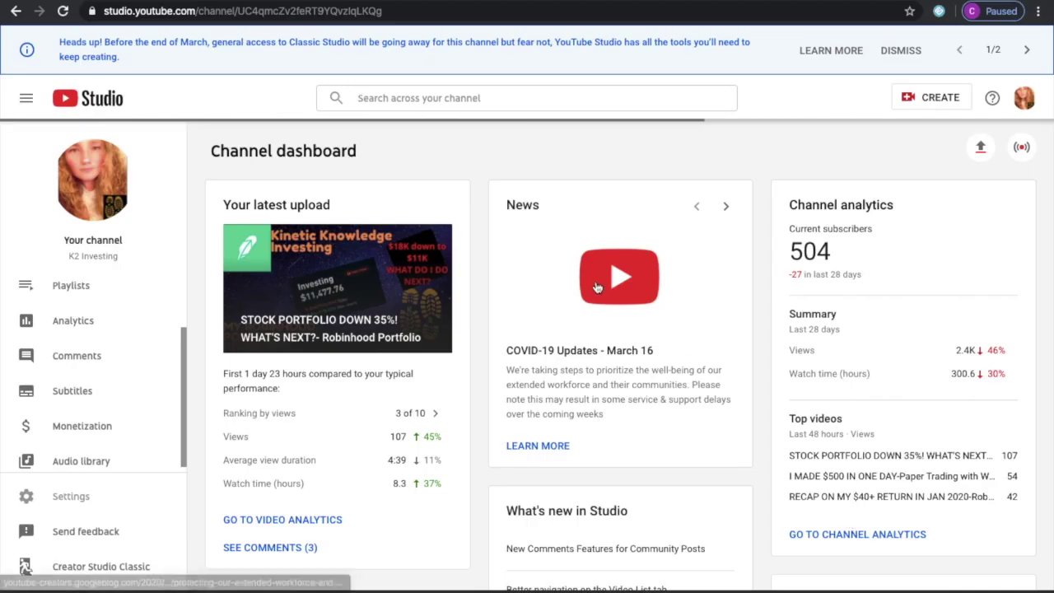
View the channel on YouTube and play all uploads to see the green SUBSCRIBE watermark popup.
left_click(26, 99)
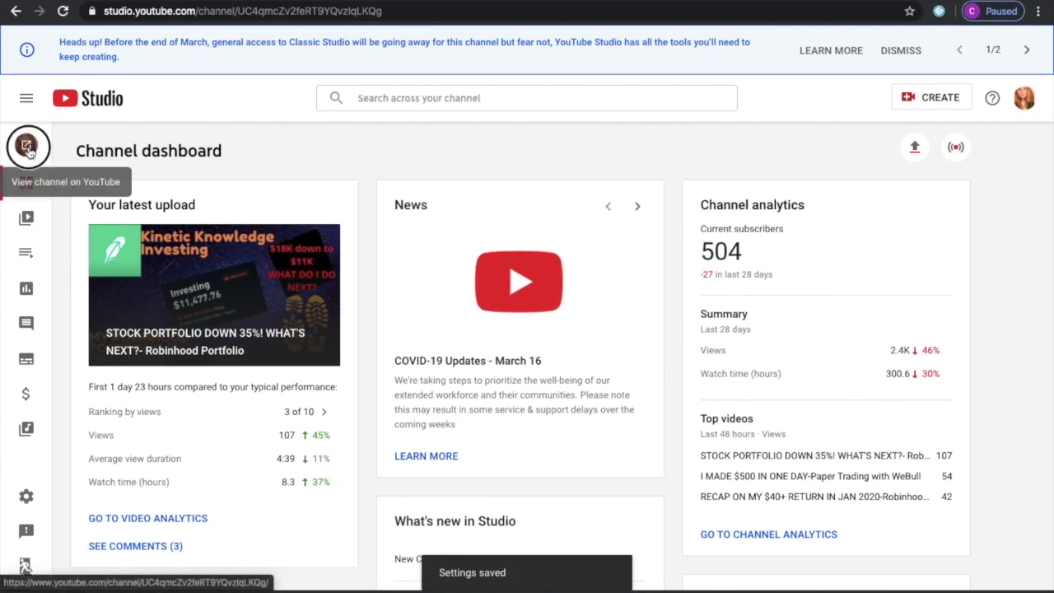
left_click(26, 180)
left_click(321, 346)
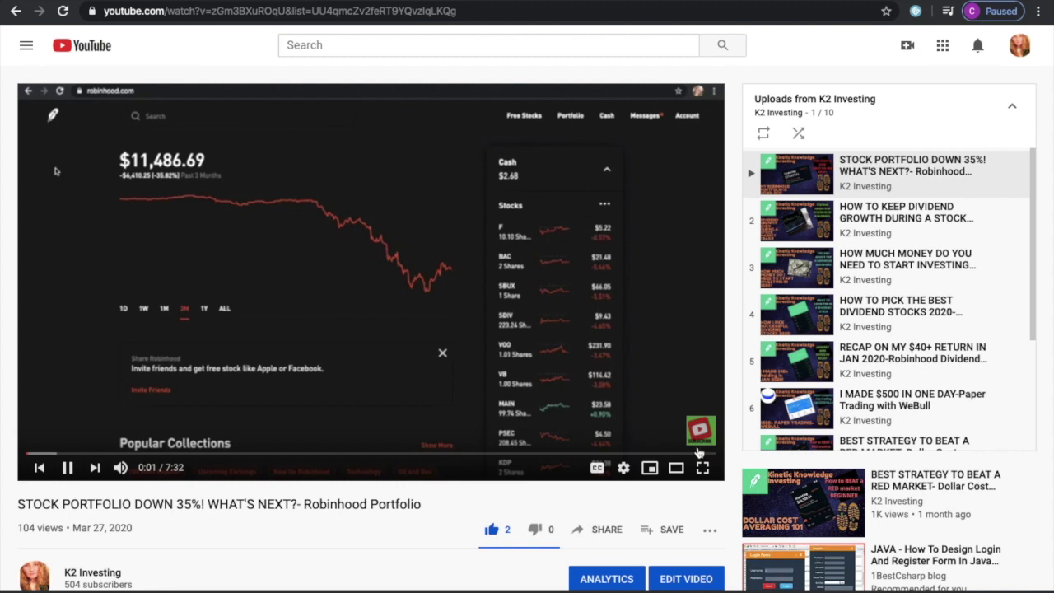
mouse_move(700, 429)
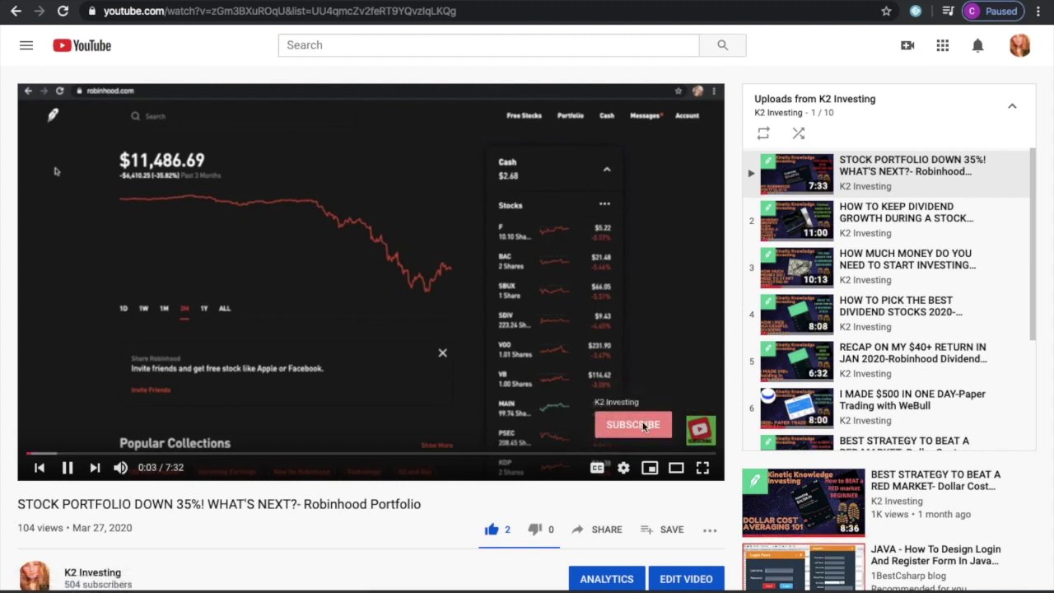